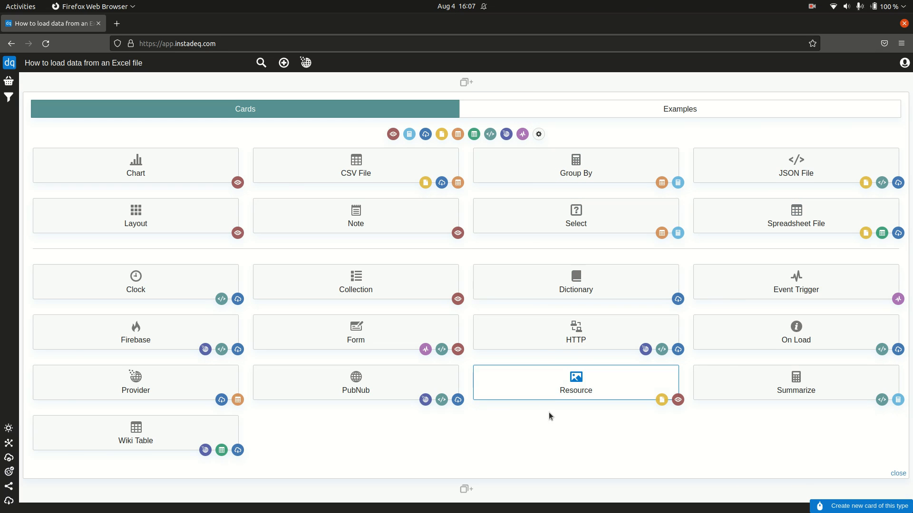
# Insert another empty card slot below the existing one and turn the upper slot into a Spreadsheet File card
pyautogui.click(559, 491)
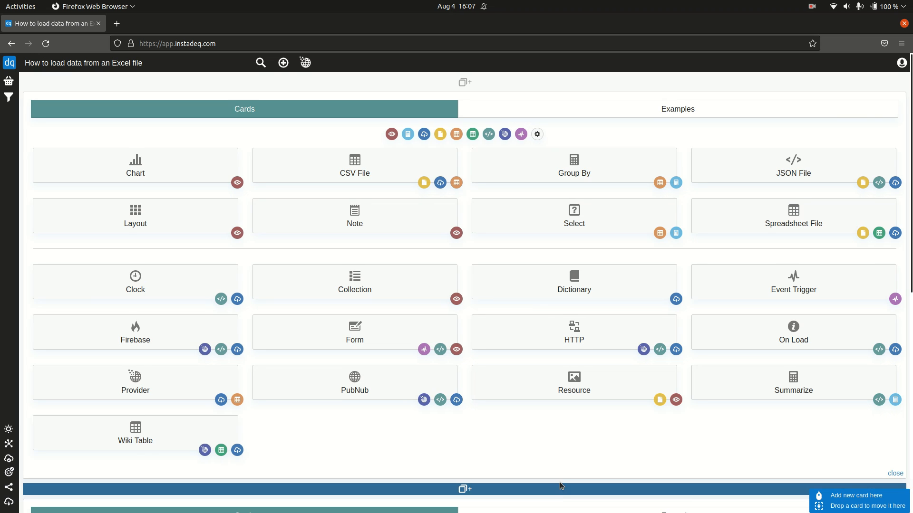
pyautogui.scroll(3, 597, 219)
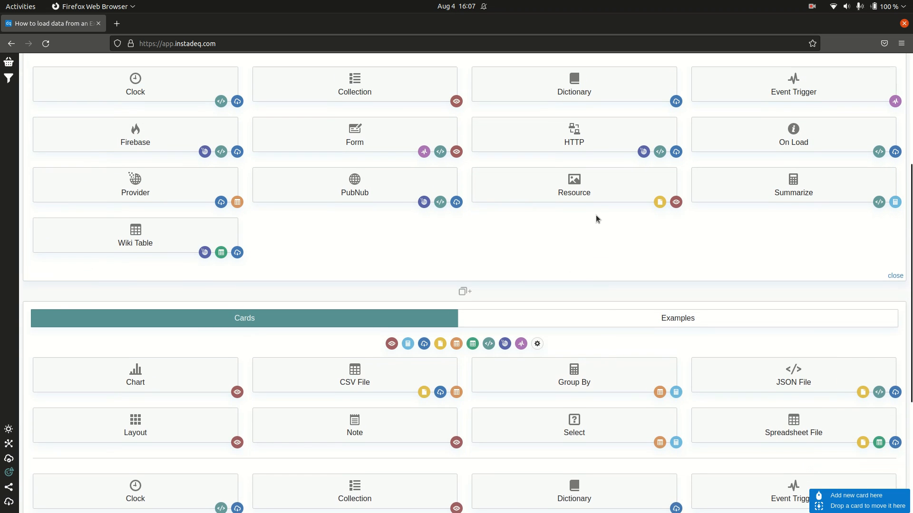
pyautogui.scroll(-3, 598, 219)
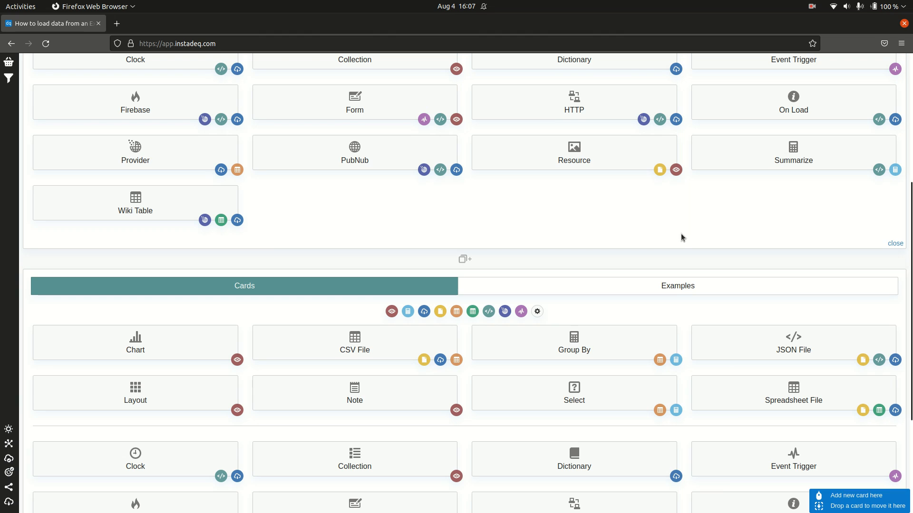
pyautogui.scroll(-4, 682, 237)
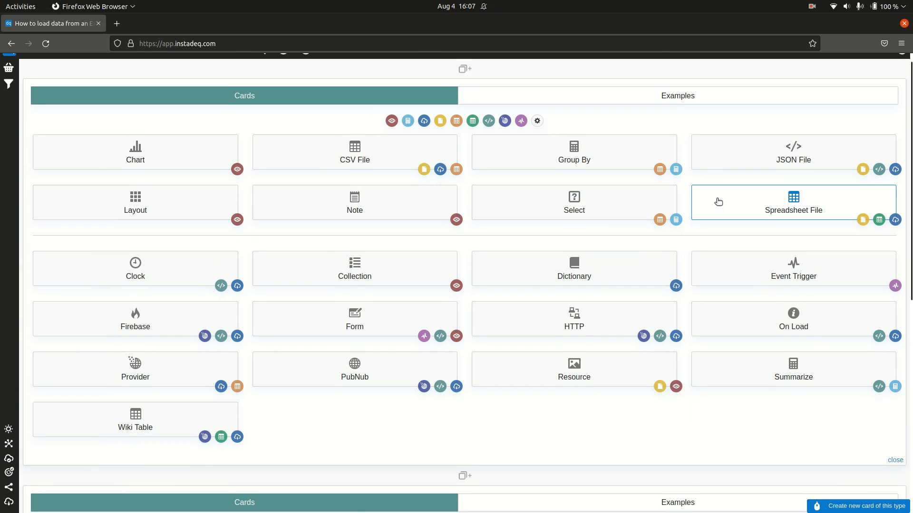
pyautogui.click(717, 200)
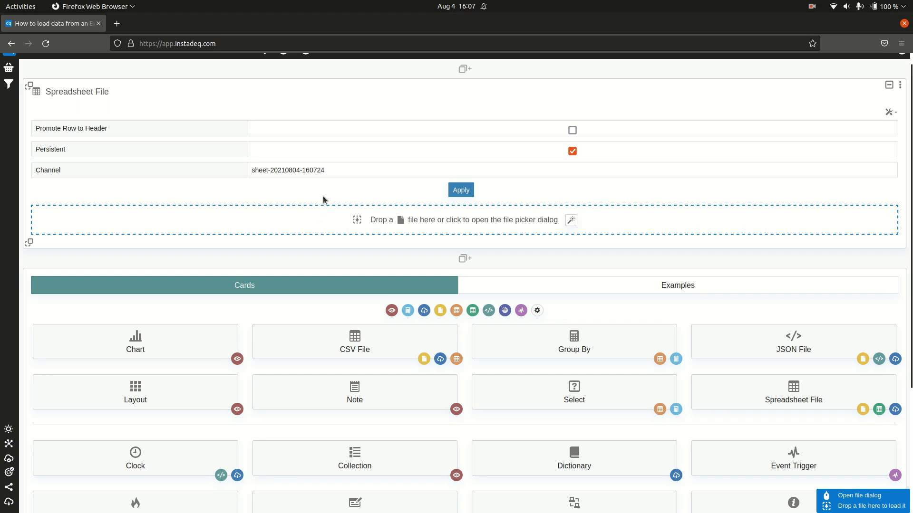
# Load Sales.xls from the data folder of the file manager into the Spreadsheet File card
pyautogui.hotkey('alt', 'Tab')
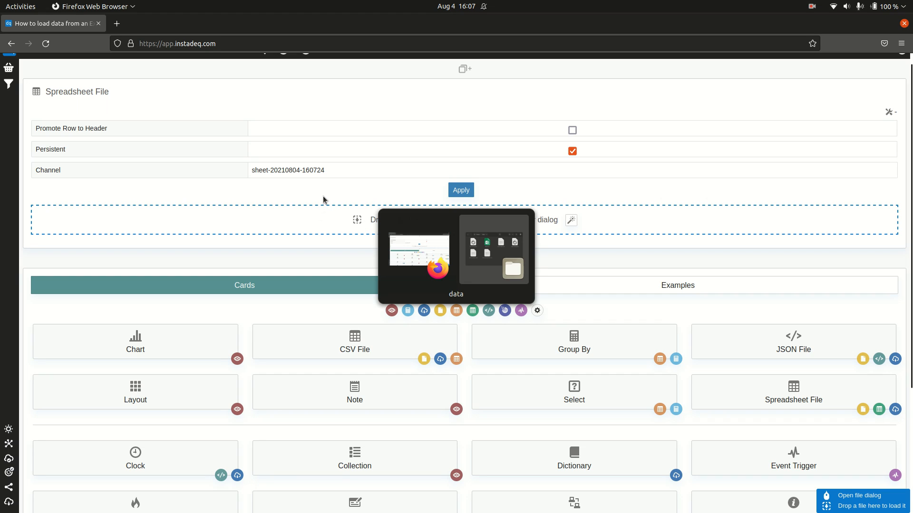
pyautogui.moveTo(145, 362); pyautogui.dragTo(312, 224)
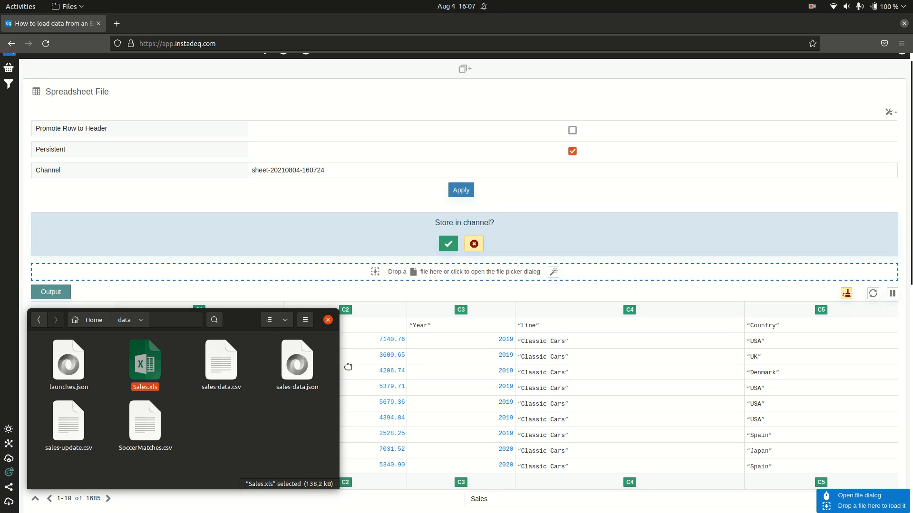
pyautogui.click(646, 291)
pyautogui.scroll(-3, 310, 359)
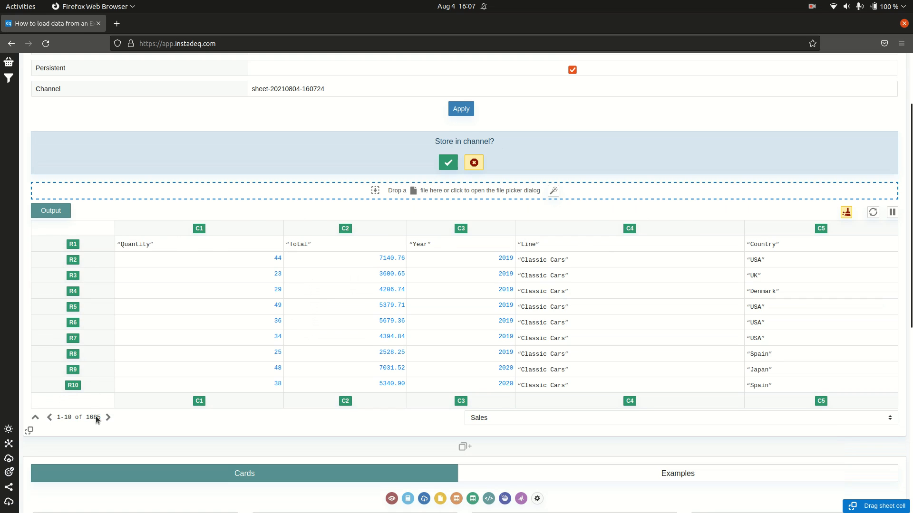
# Try the output table's paging controls and check the list of available sheets
pyautogui.click(35, 417)
pyautogui.click(33, 243)
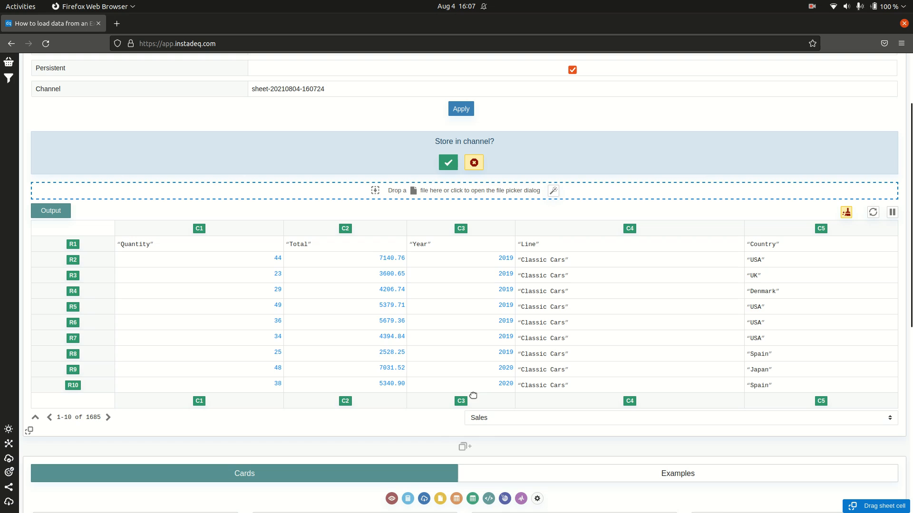
pyautogui.click(504, 421)
pyautogui.click(504, 420)
# Create a Select card below the Spreadsheet File card
pyautogui.scroll(-3, 380, 242)
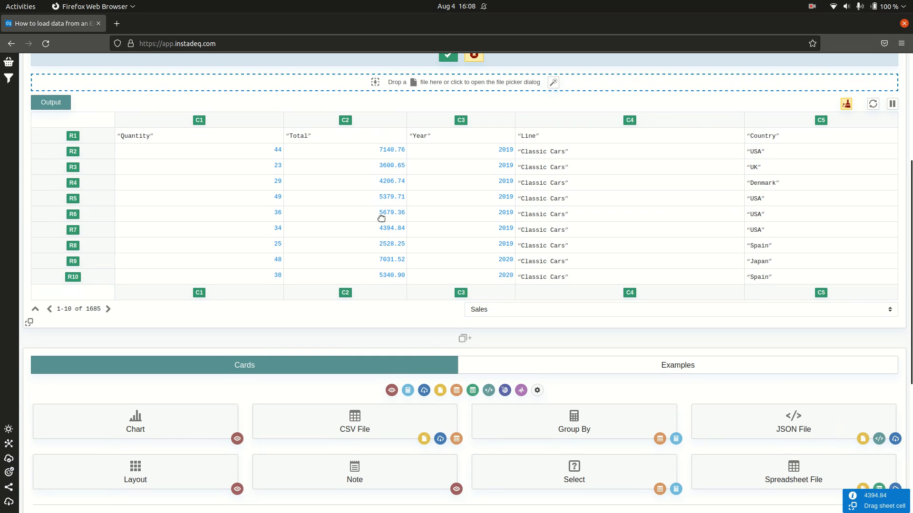
pyautogui.scroll(-2, 424, 387)
pyautogui.scroll(-1, 723, 444)
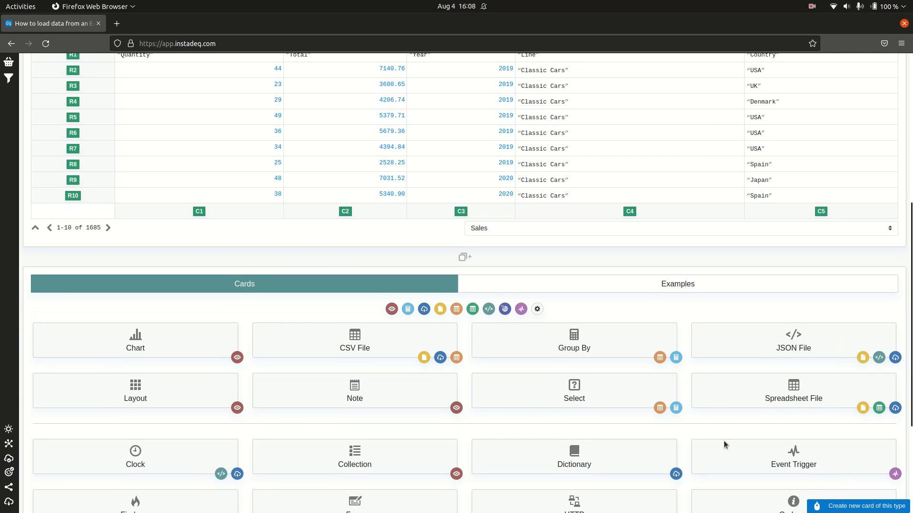
pyautogui.scroll(-1, 702, 426)
pyautogui.scroll(-1, 695, 440)
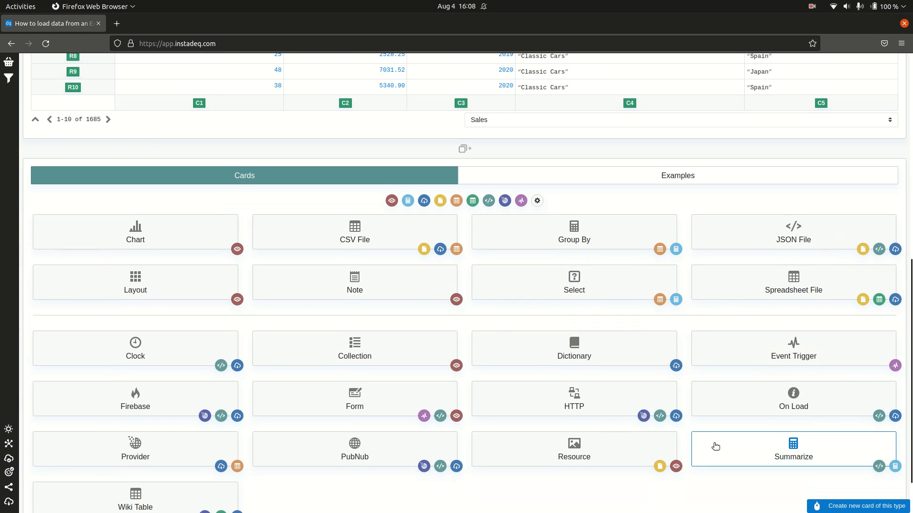
pyautogui.click(543, 288)
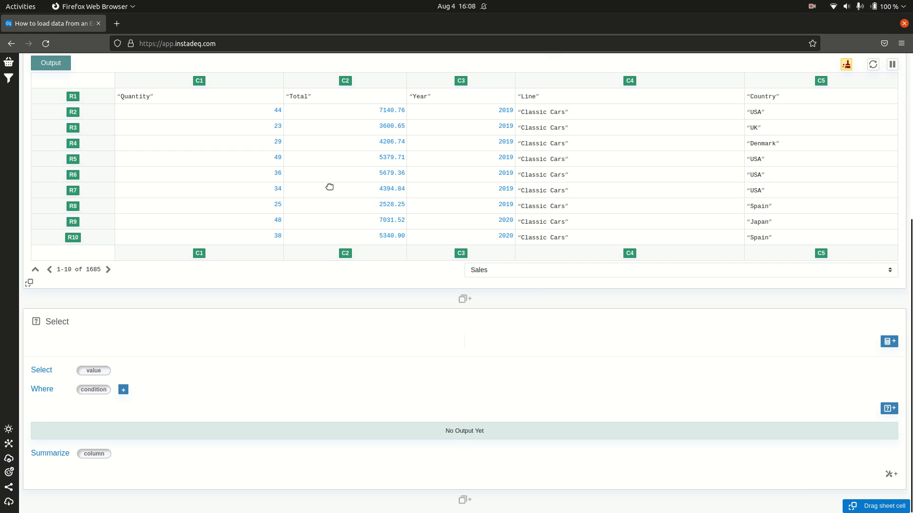
# Add the sheet's column C1 as a value of the Select card and start its row range at row 2
pyautogui.moveTo(194, 80); pyautogui.dragTo(93, 371)
pyautogui.scroll(-3, 222, 353)
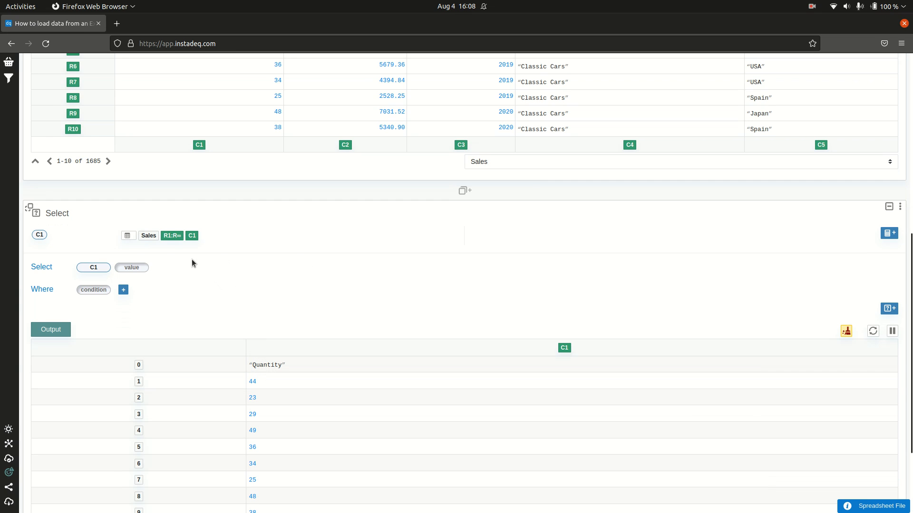
pyautogui.click(172, 236)
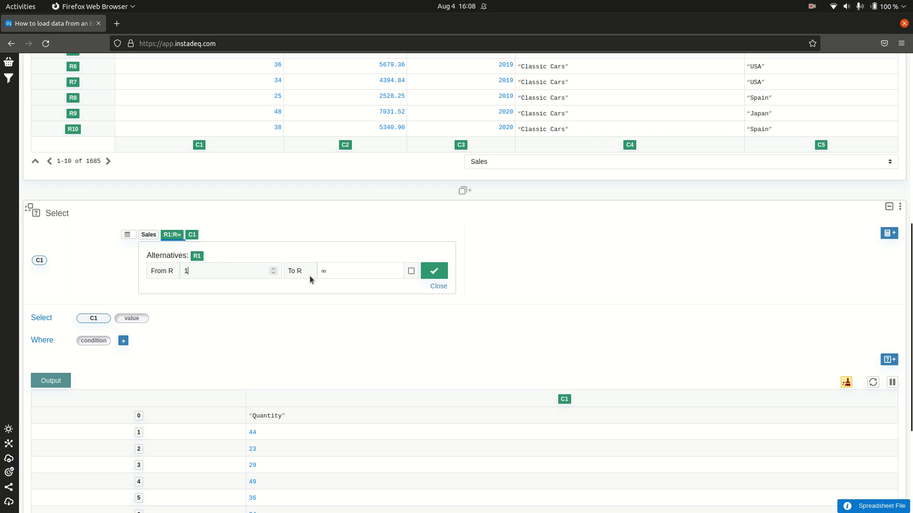
pyautogui.click(274, 269)
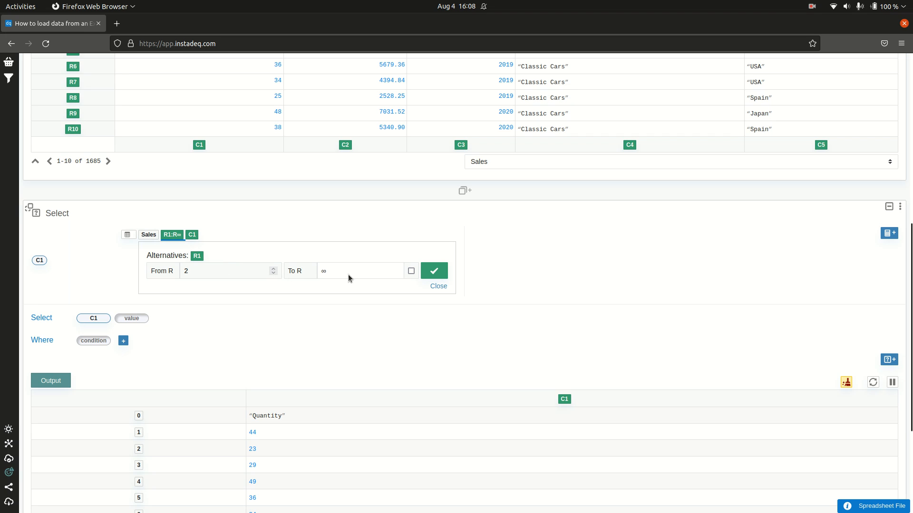
pyautogui.click(439, 271)
pyautogui.moveTo(100, 245)
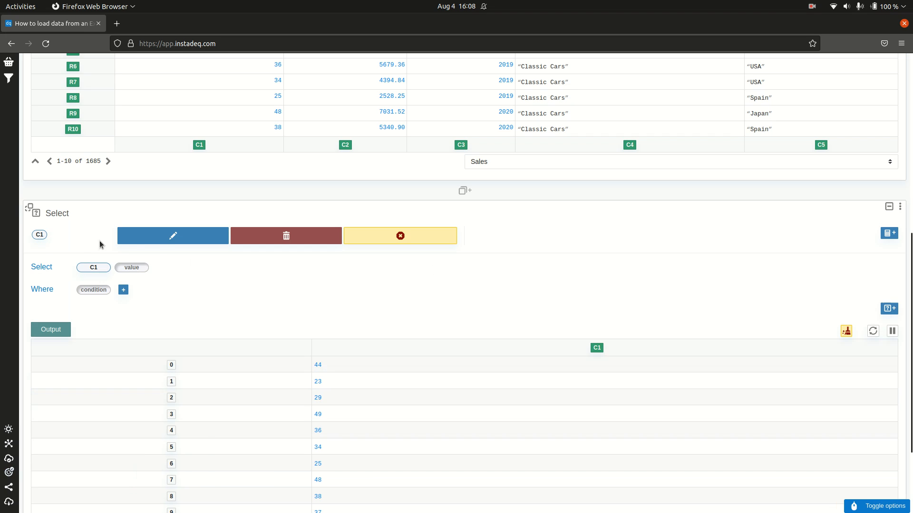
# Rename the Select card's C1 column to Quantity
pyautogui.click(167, 239)
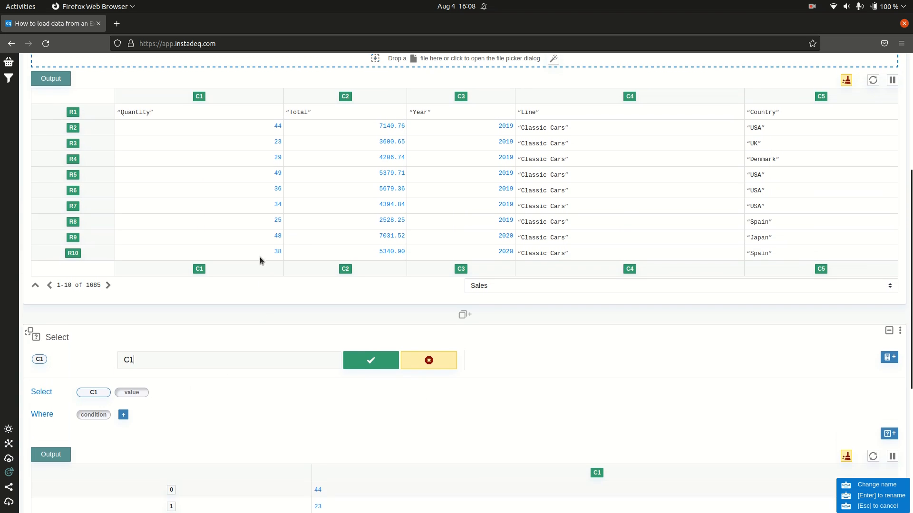
pyautogui.doubleClick(221, 291)
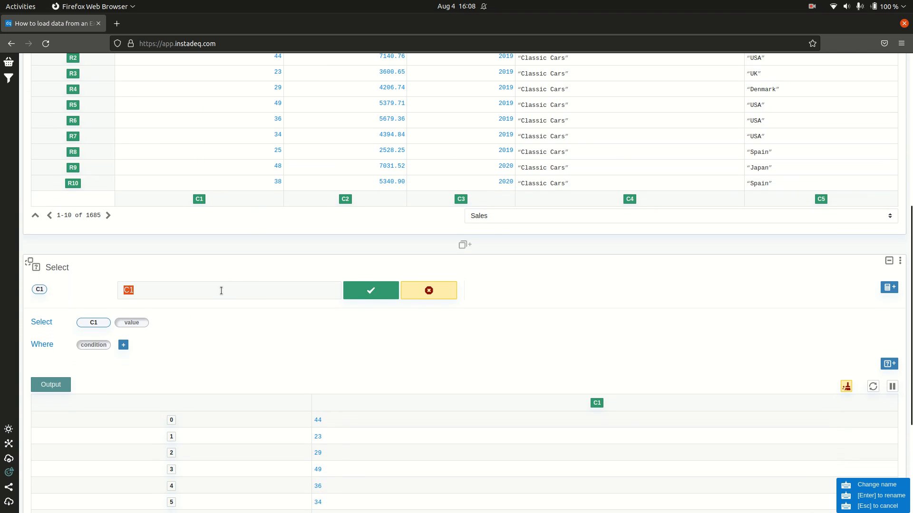
pyautogui.write('Quantity')
pyautogui.press('Return')
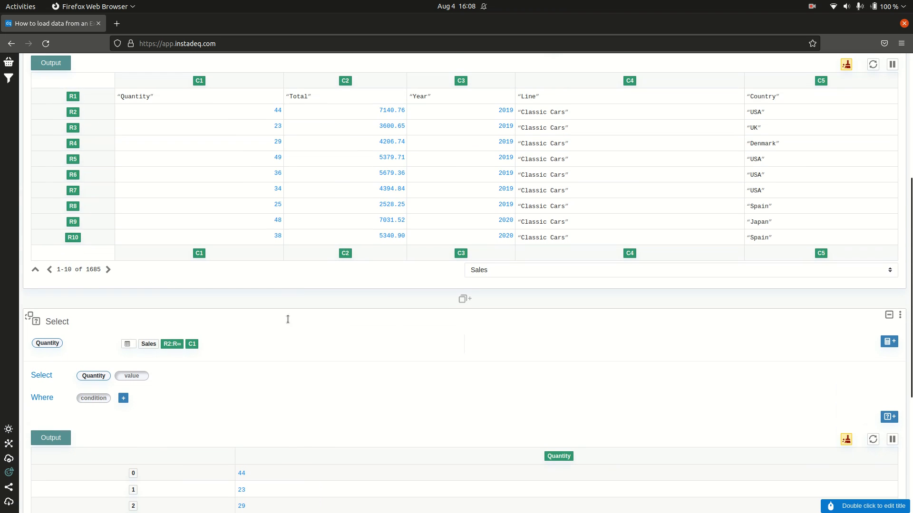
# Delete the Select card and enable Promote Row to Header on the Spreadsheet File card
pyautogui.scroll(-1, 713, 256)
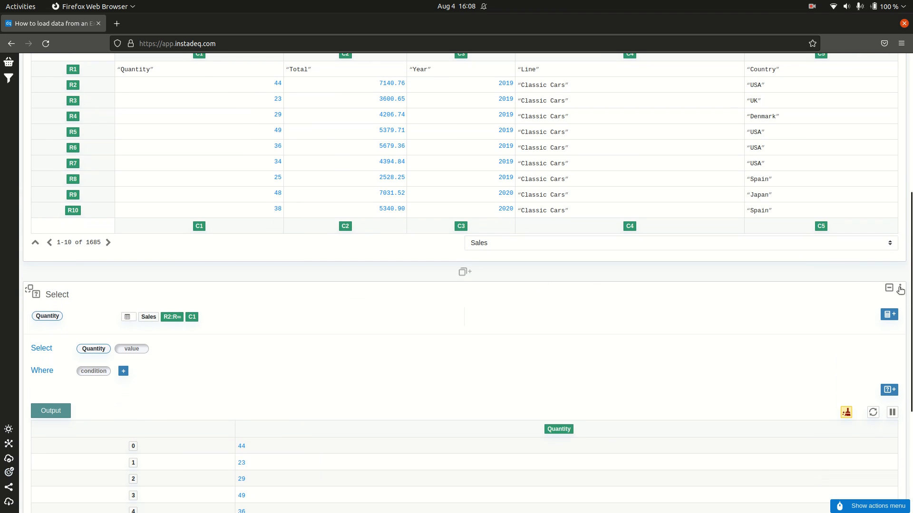
pyautogui.click(900, 290)
pyautogui.click(542, 298)
pyautogui.click(421, 476)
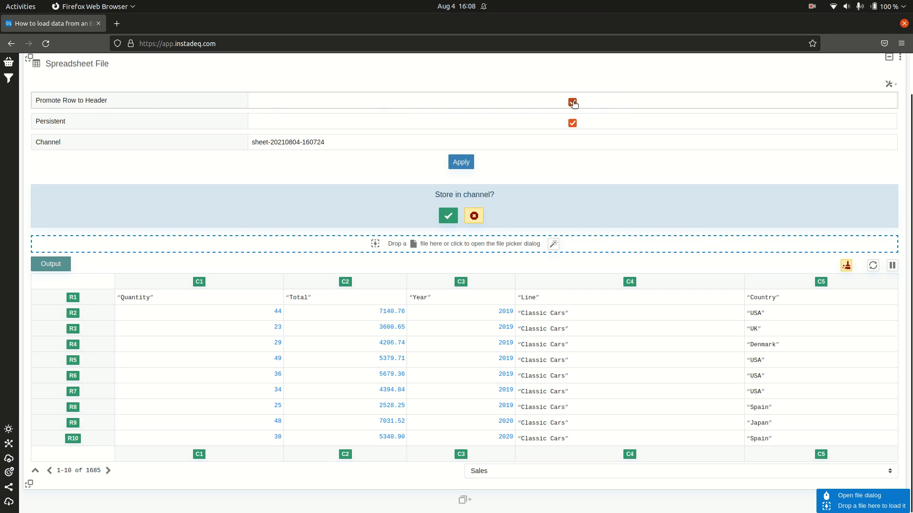
# Load Sales.xls again through the file picker and check the list of available sheets
pyautogui.click(321, 244)
pyautogui.doubleClick(262, 155)
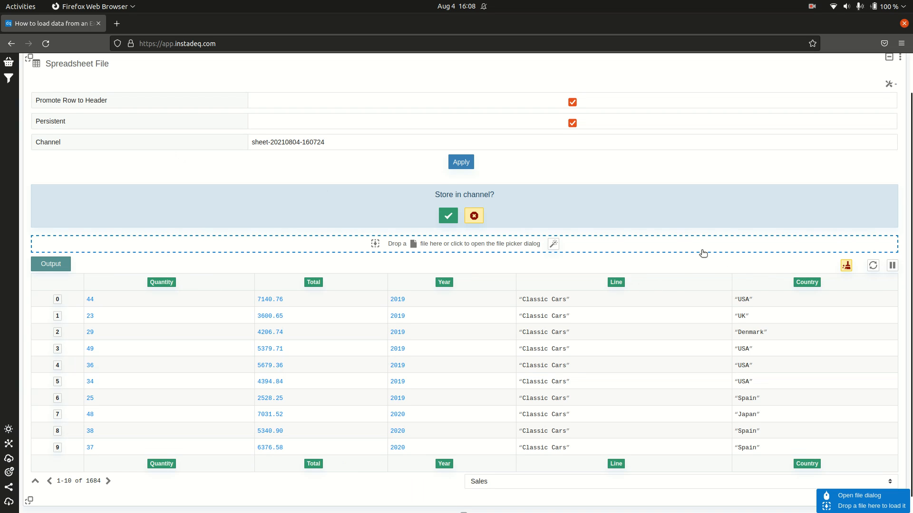
pyautogui.scroll(-1, 708, 256)
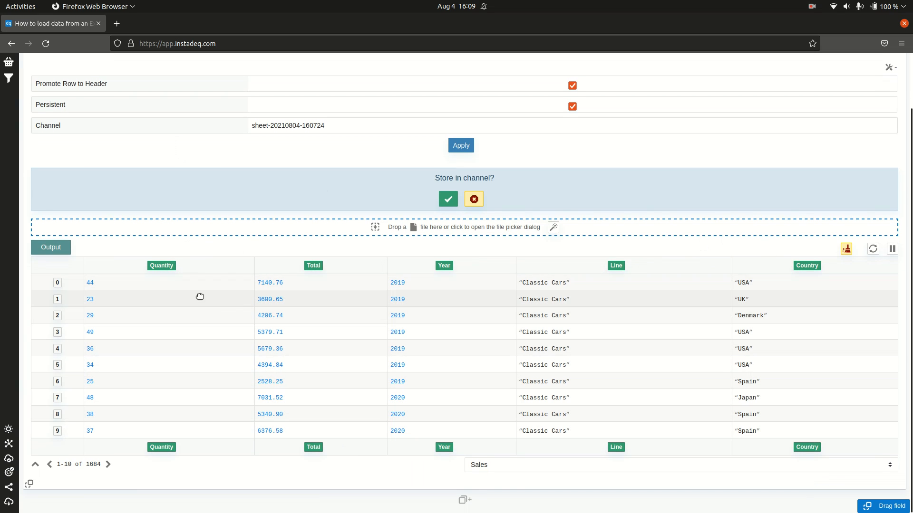
pyautogui.click(553, 465)
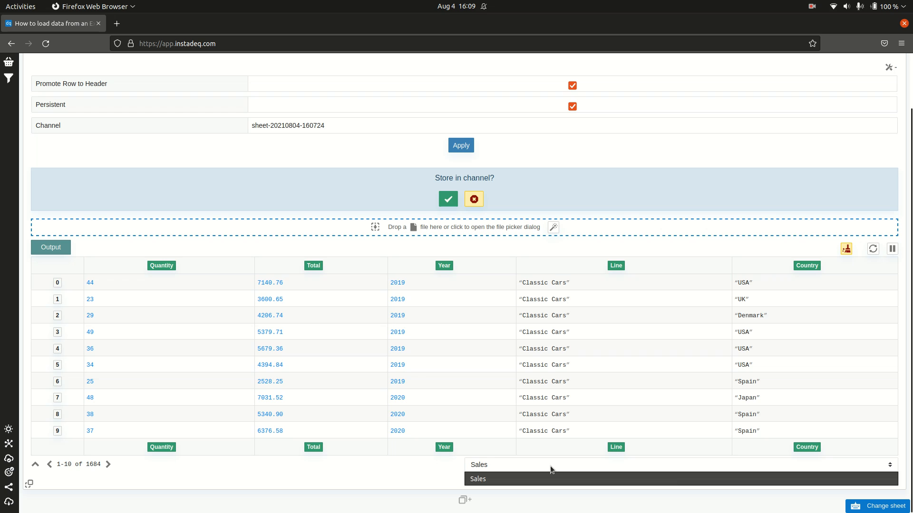
pyautogui.click(552, 467)
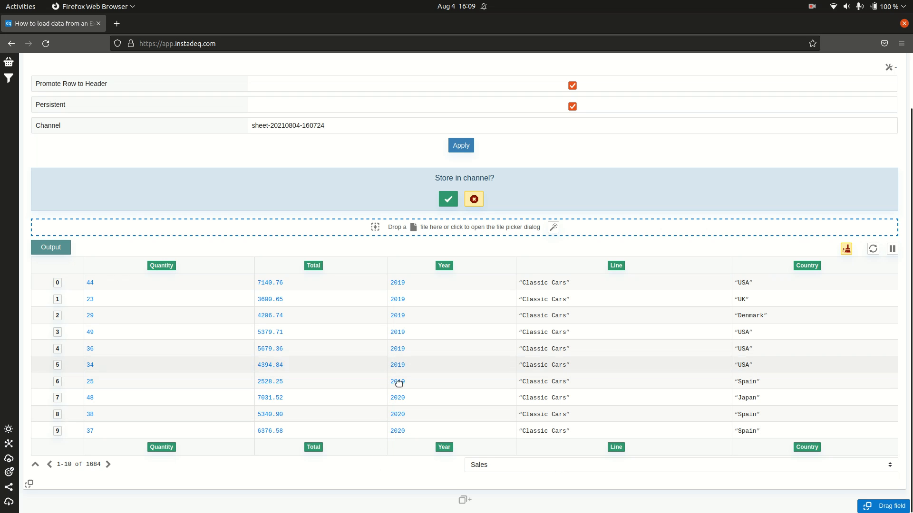
# Create a Group By card below the spreadsheet that selects the Sum of Total grouped by Country
pyautogui.scroll(-6, 462, 437)
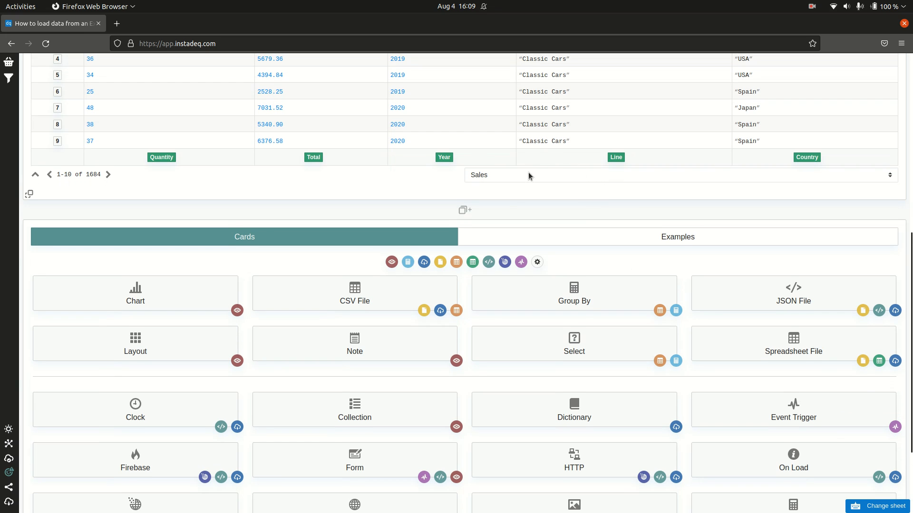
pyautogui.click(593, 292)
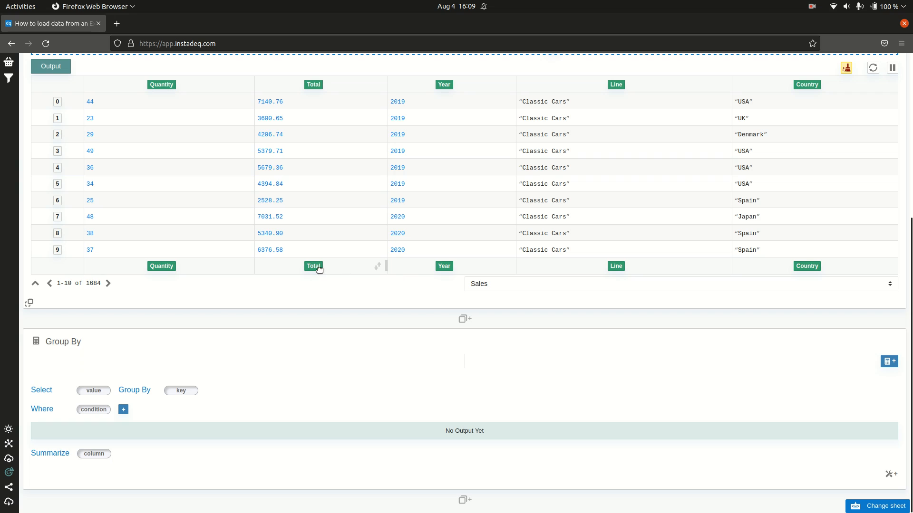
pyautogui.moveTo(316, 267); pyautogui.dragTo(92, 392)
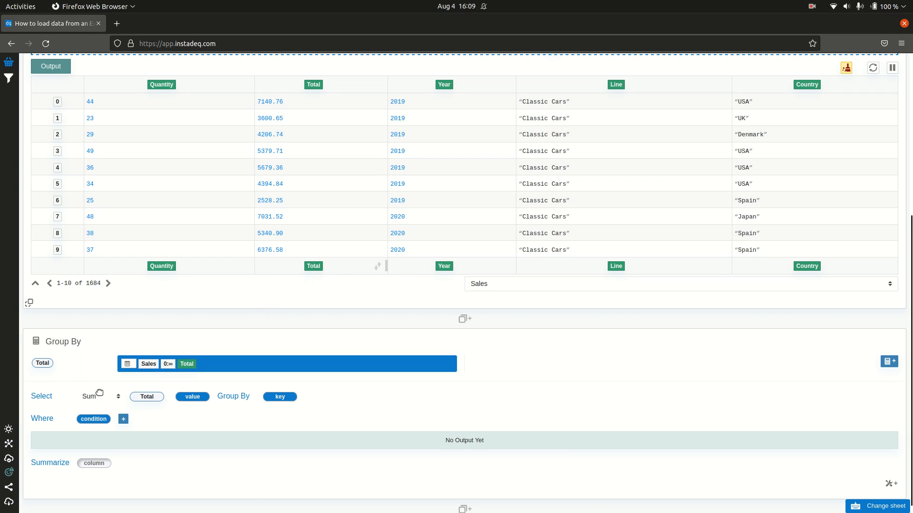
pyautogui.moveTo(797, 265); pyautogui.dragTo(281, 397)
pyautogui.scroll(-2, 488, 269)
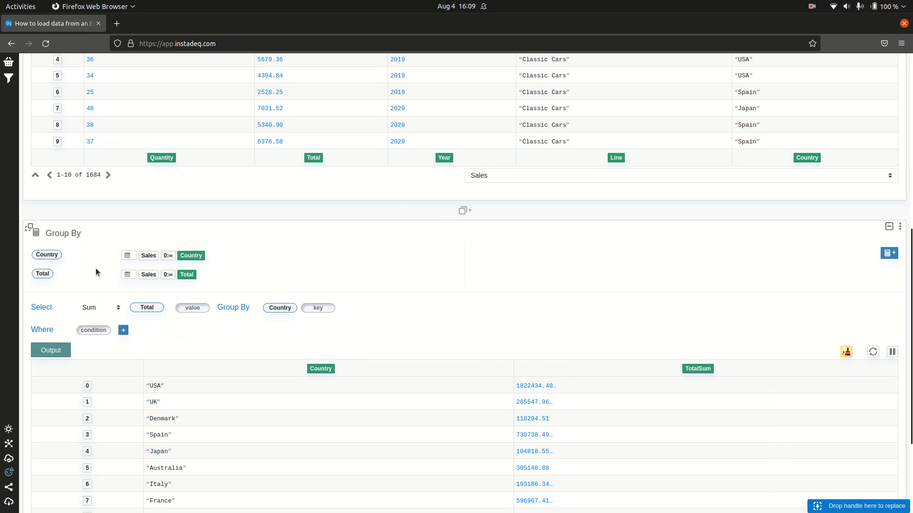
pyautogui.scroll(-2, 452, 265)
pyautogui.scroll(3, 480, 278)
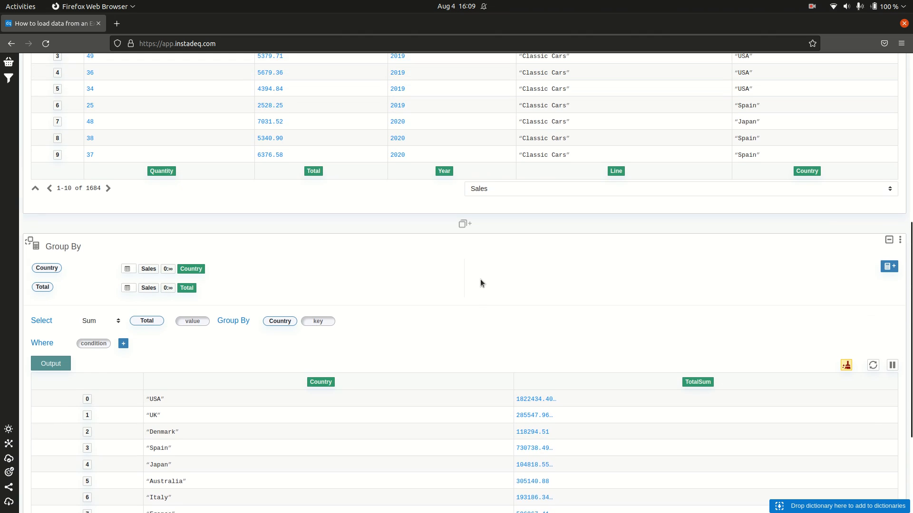
# Set the Spreadsheet File card's channel to my-sheet-channel and apply the settings
pyautogui.scroll(10, 520, 338)
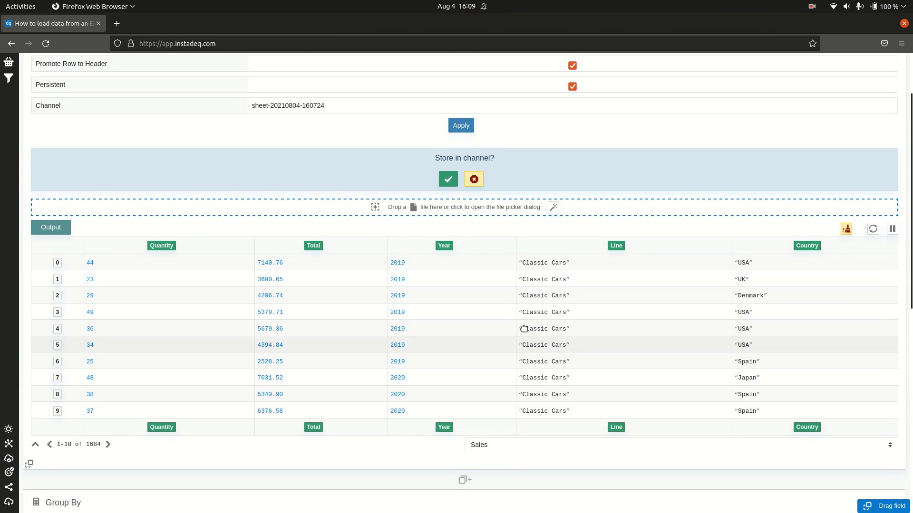
pyautogui.scroll(3, 523, 274)
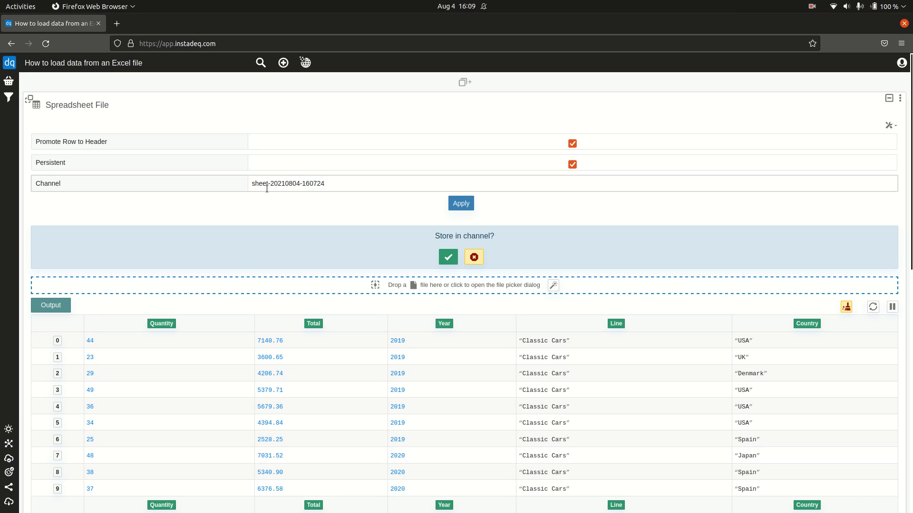
pyautogui.tripleClick(267, 185)
pyautogui.write('my-sheet-chann')
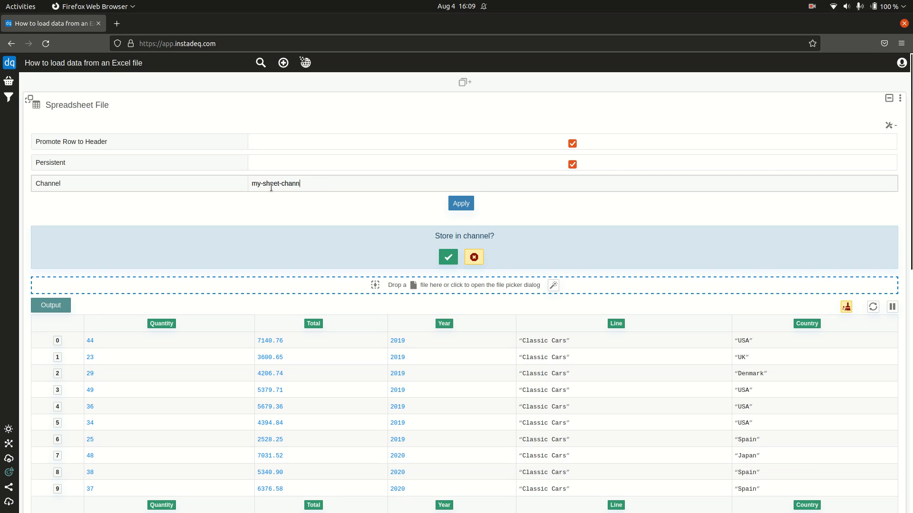
pyautogui.write('el')
pyautogui.click(472, 207)
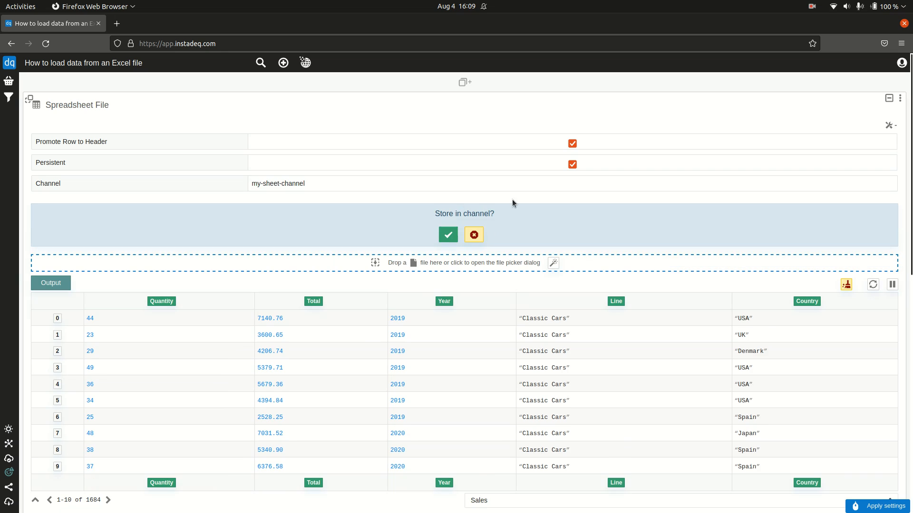
# Store the loaded spreadsheet data in the channel and reload the page
pyautogui.click(448, 235)
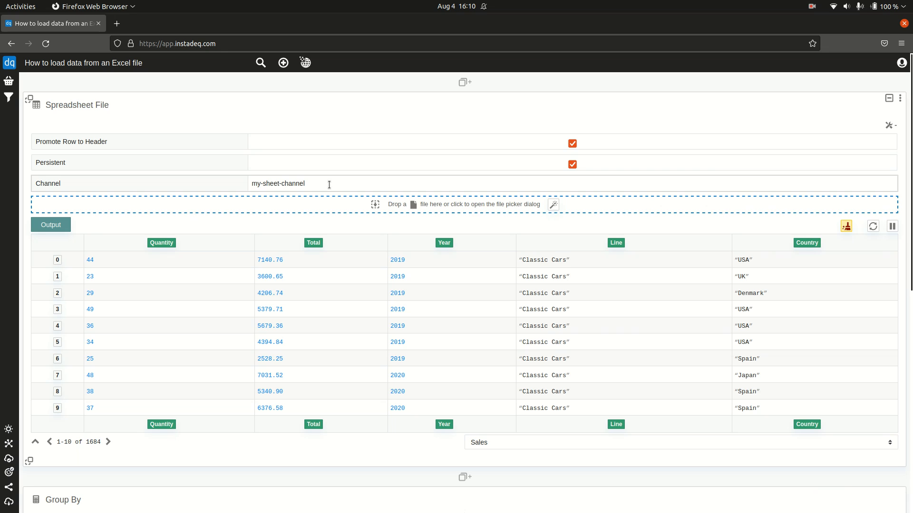
pyautogui.click(47, 45)
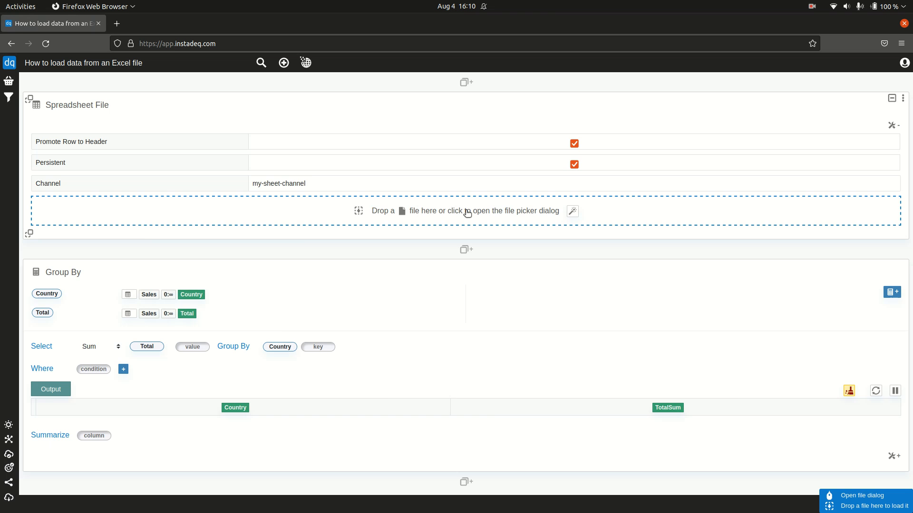